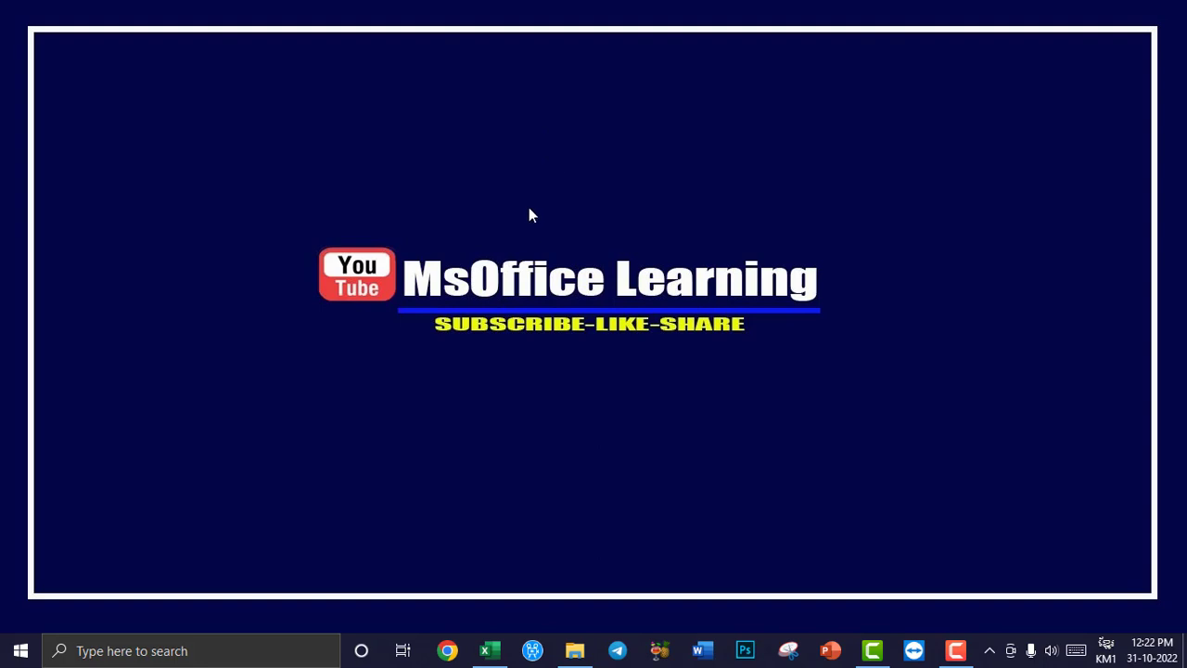
Step: Bring the open macro-enabled Excel workbook to the front over the intro screen
click(489, 651)
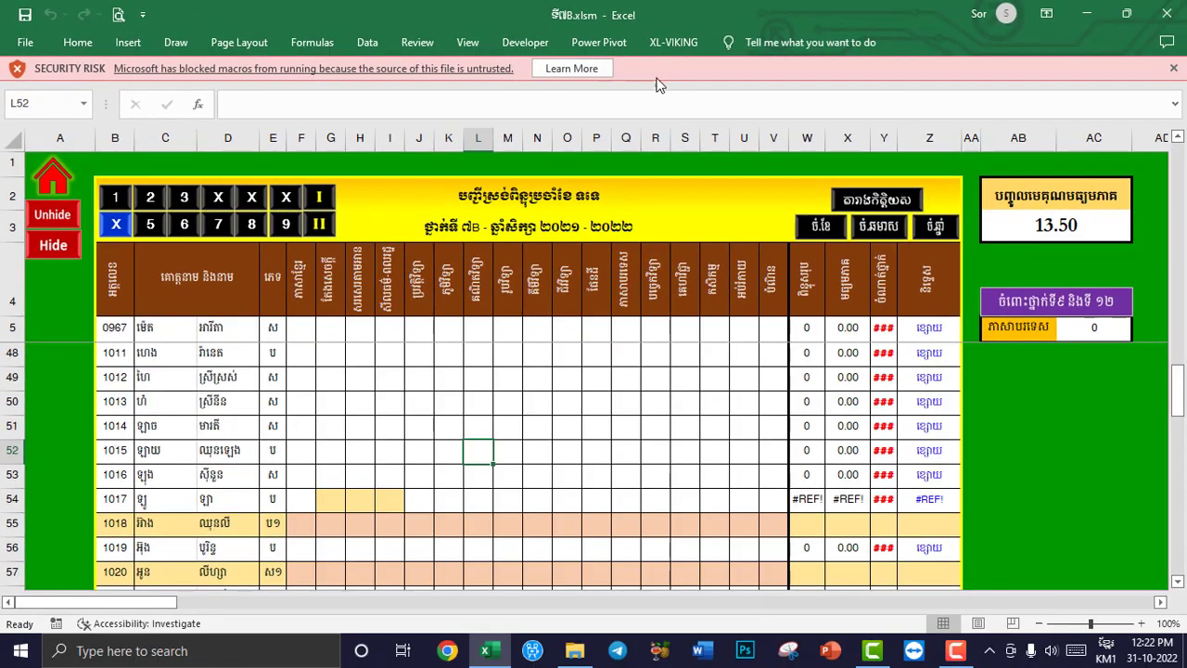
Step: Try the Unhide and class-results sort macro buttons; both fail because macros are blocked
click(61, 213)
click(586, 374)
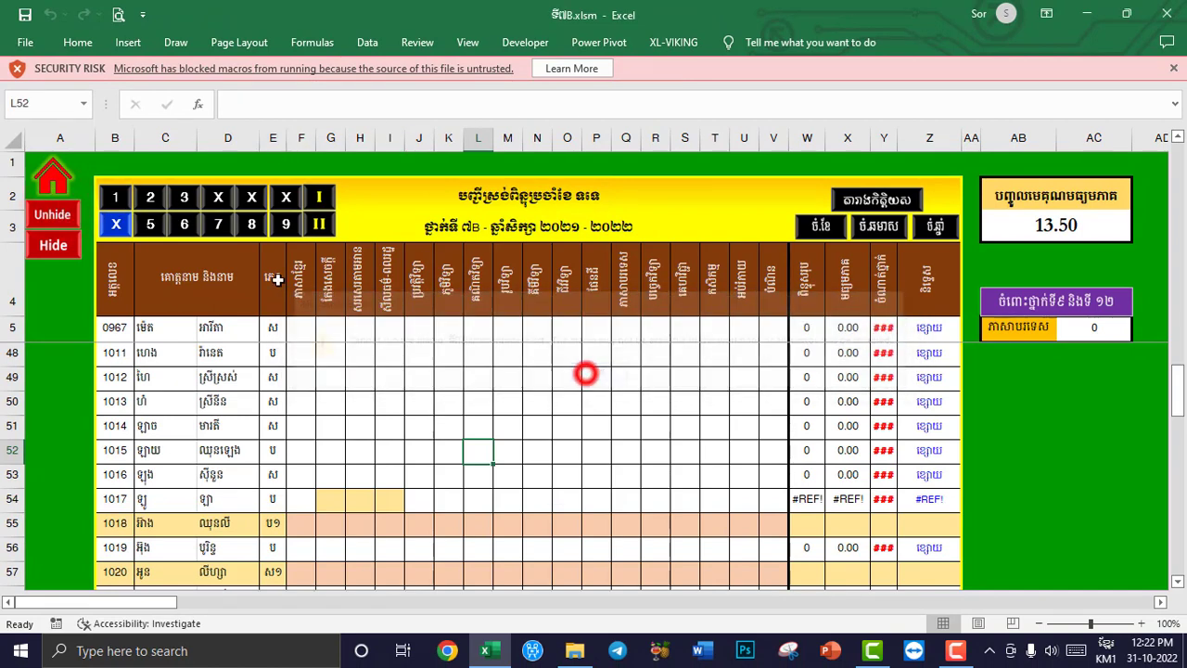
click(53, 176)
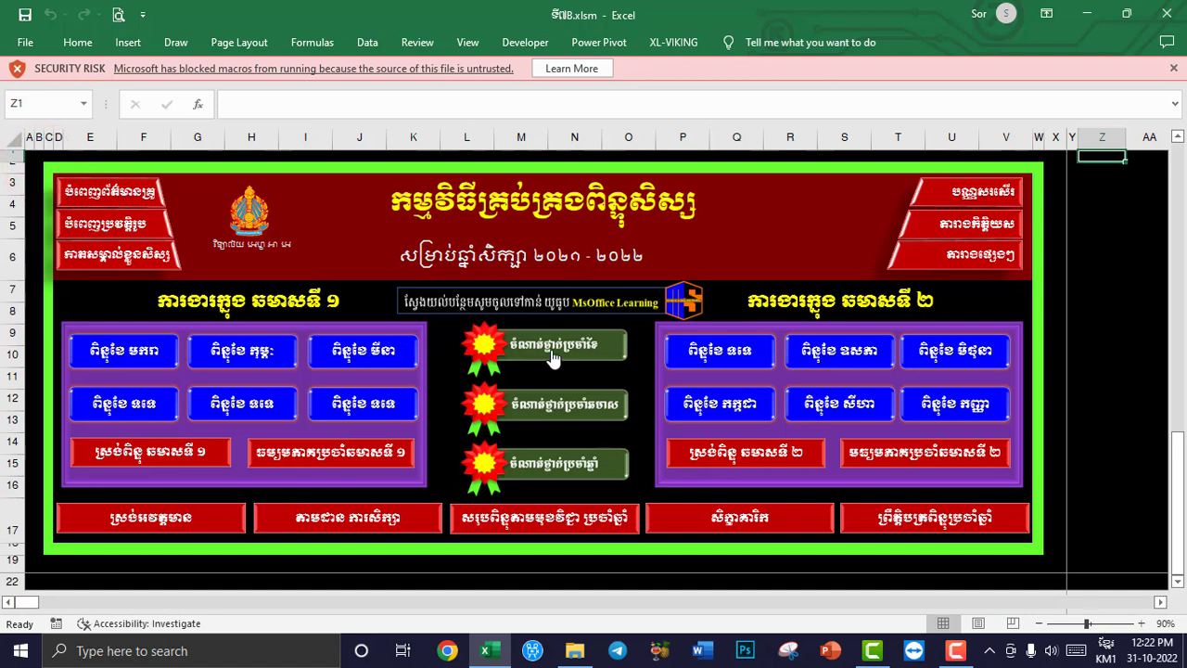
click(552, 359)
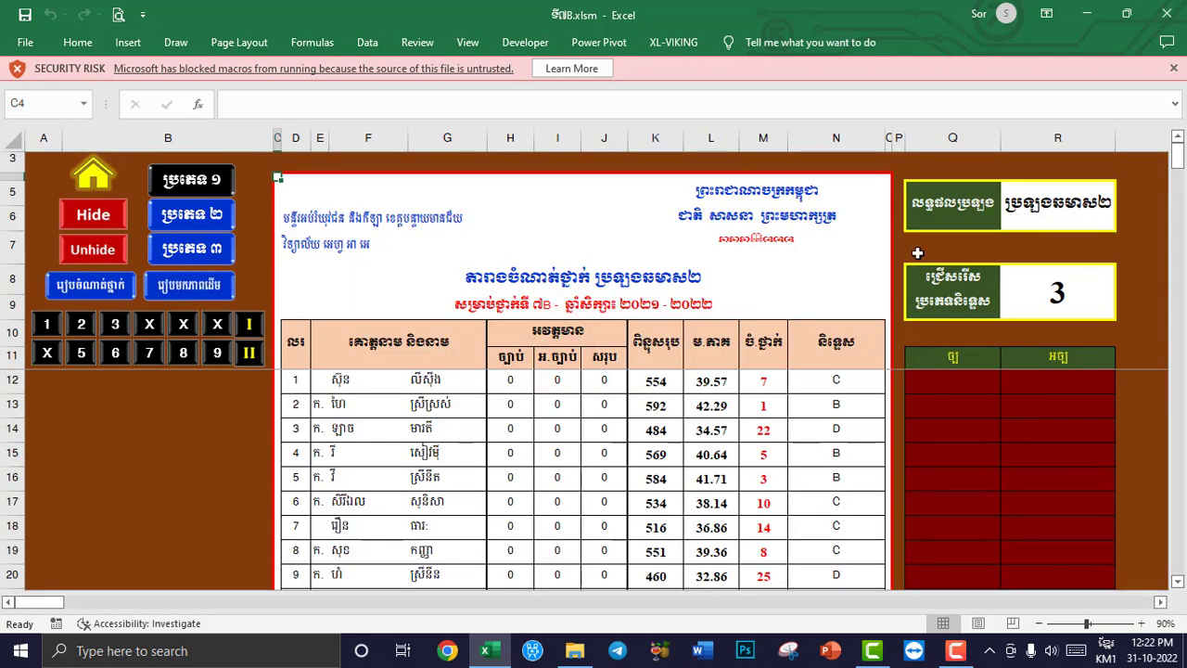
click(108, 288)
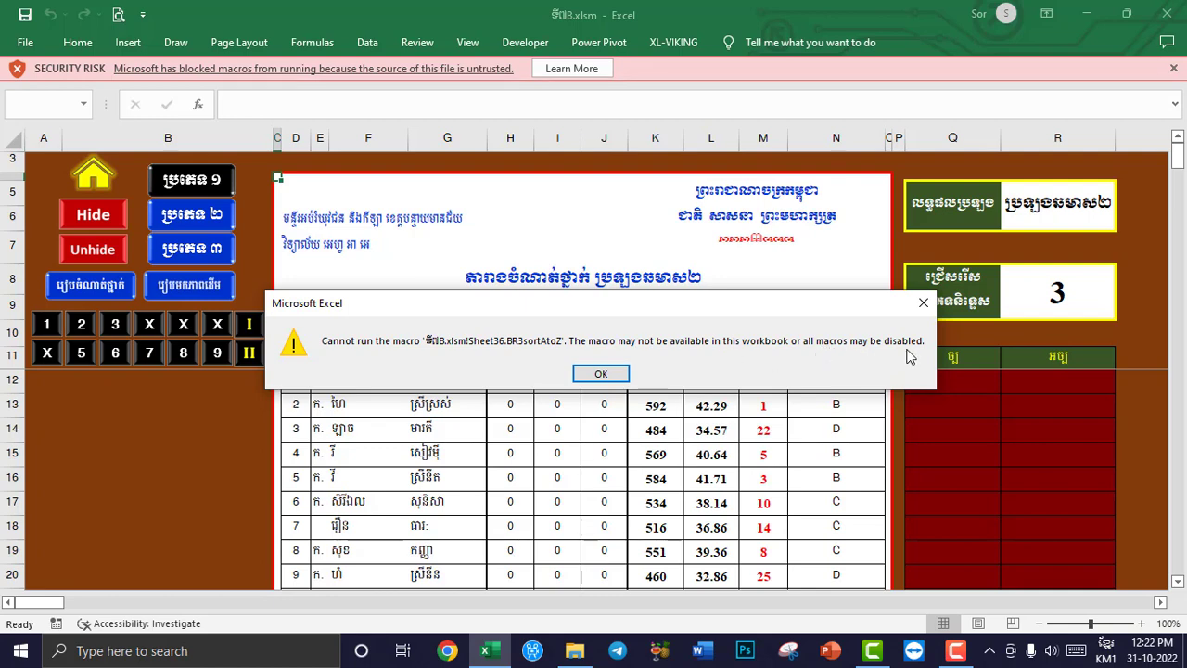
Step: In Trust Center settings, enable all macros and all ActiveX controls without restrictions
click(924, 303)
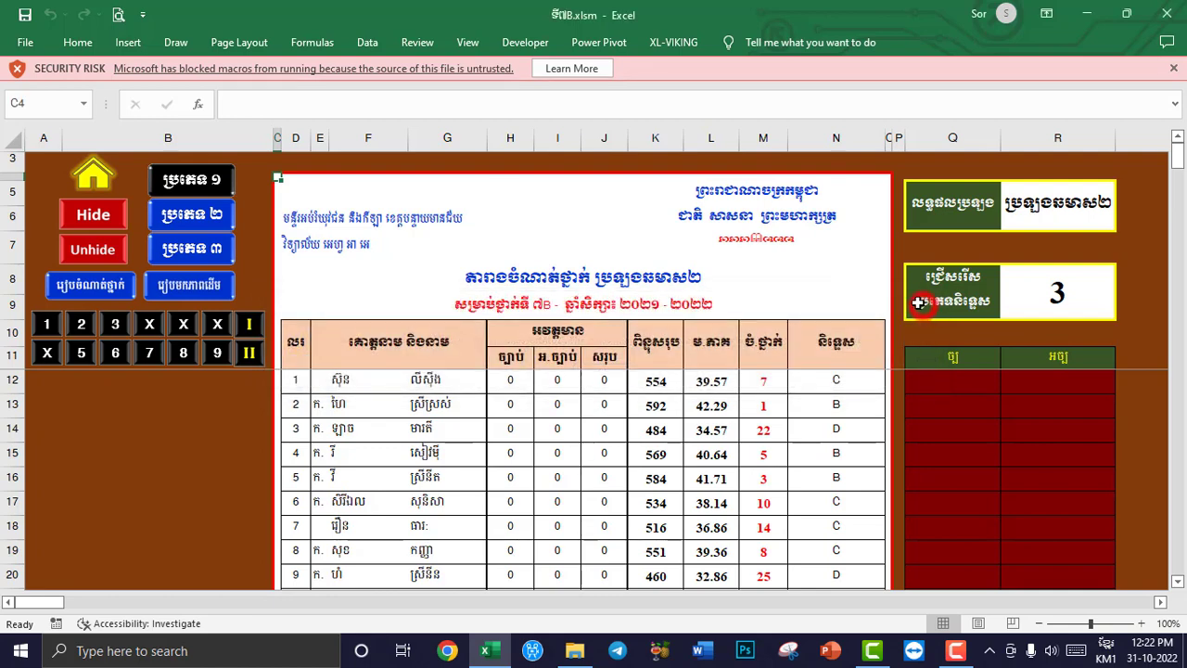
click(28, 43)
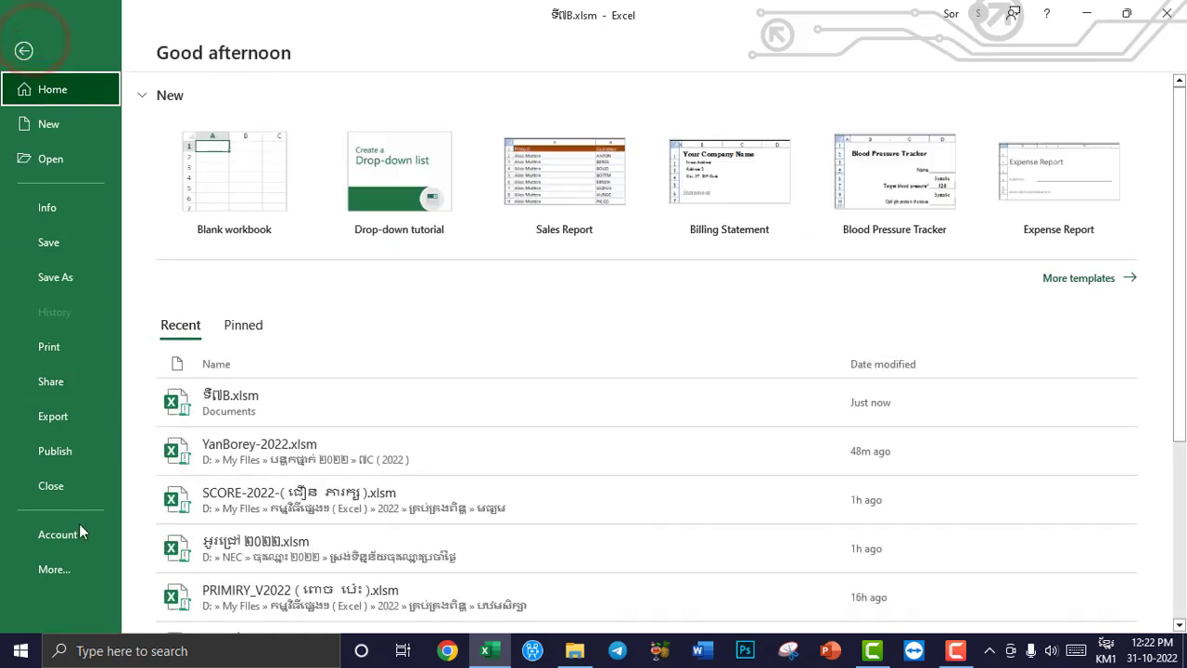
click(78, 568)
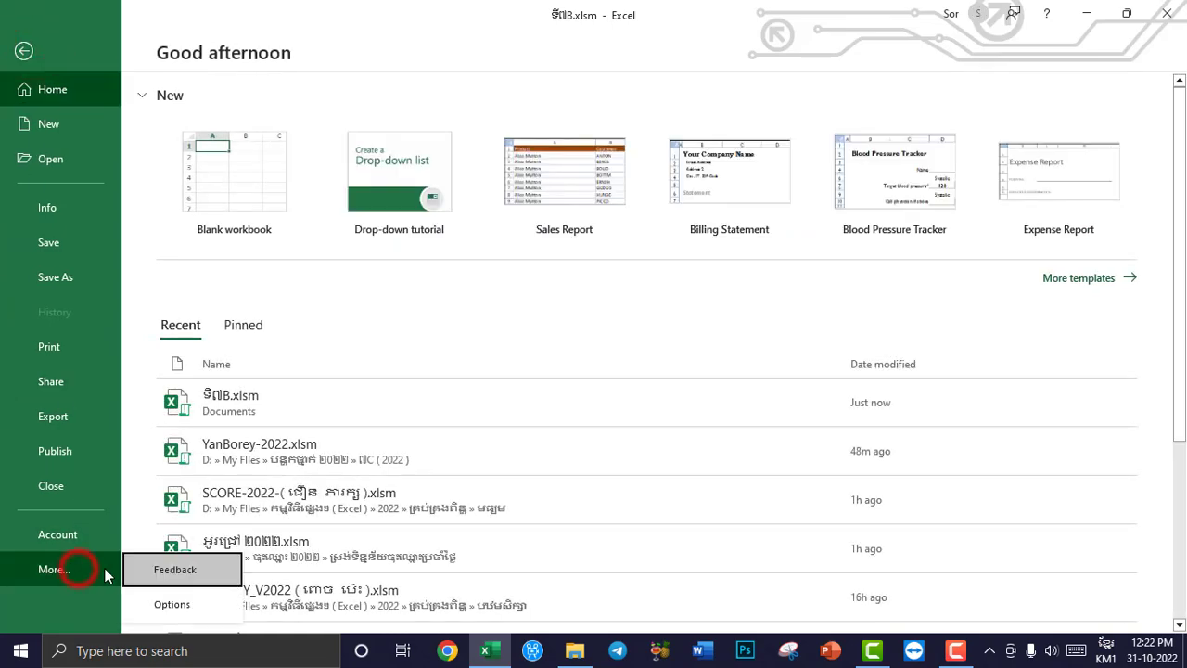
click(167, 599)
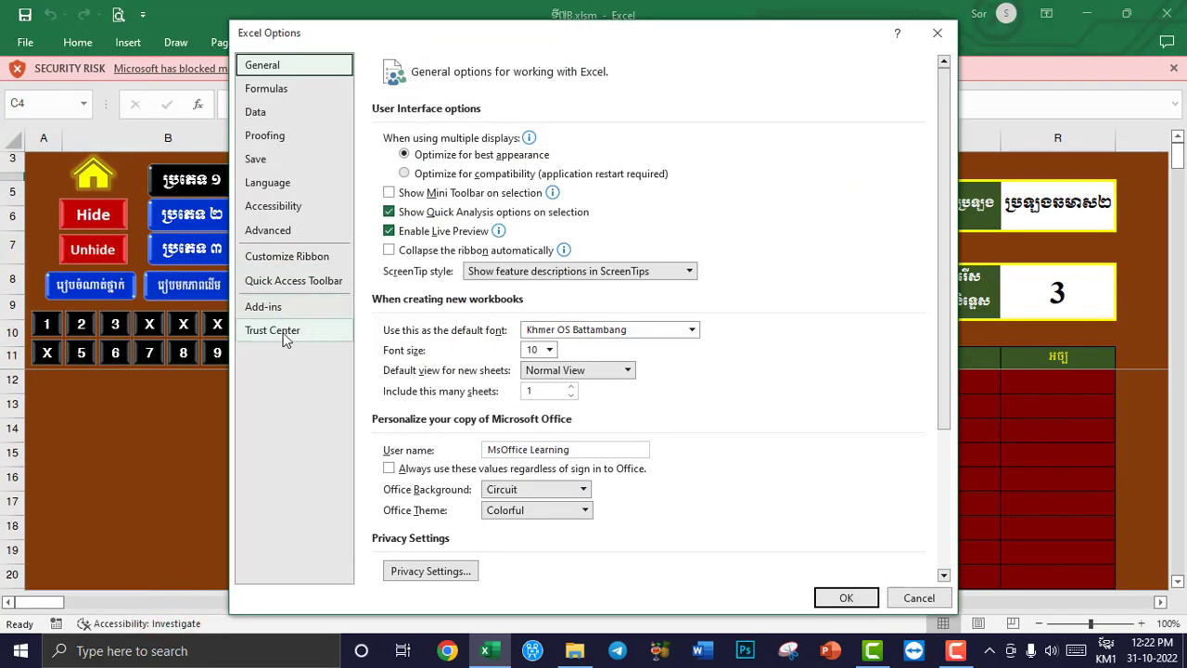
click(278, 330)
click(893, 233)
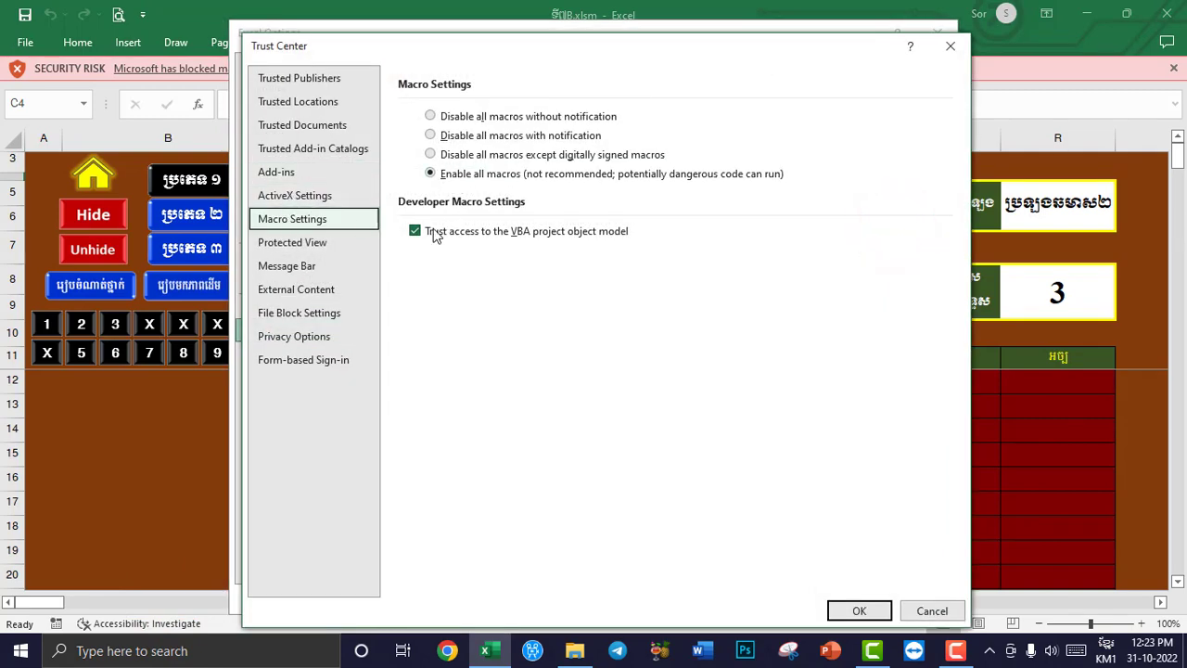
click(311, 195)
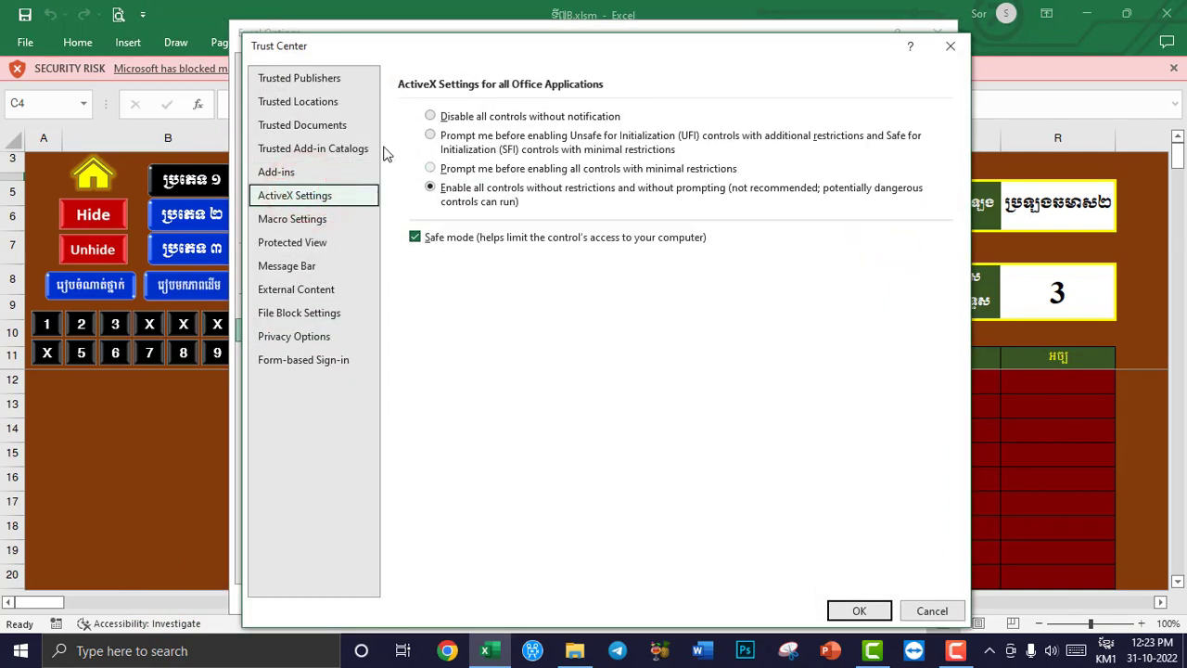
click(858, 610)
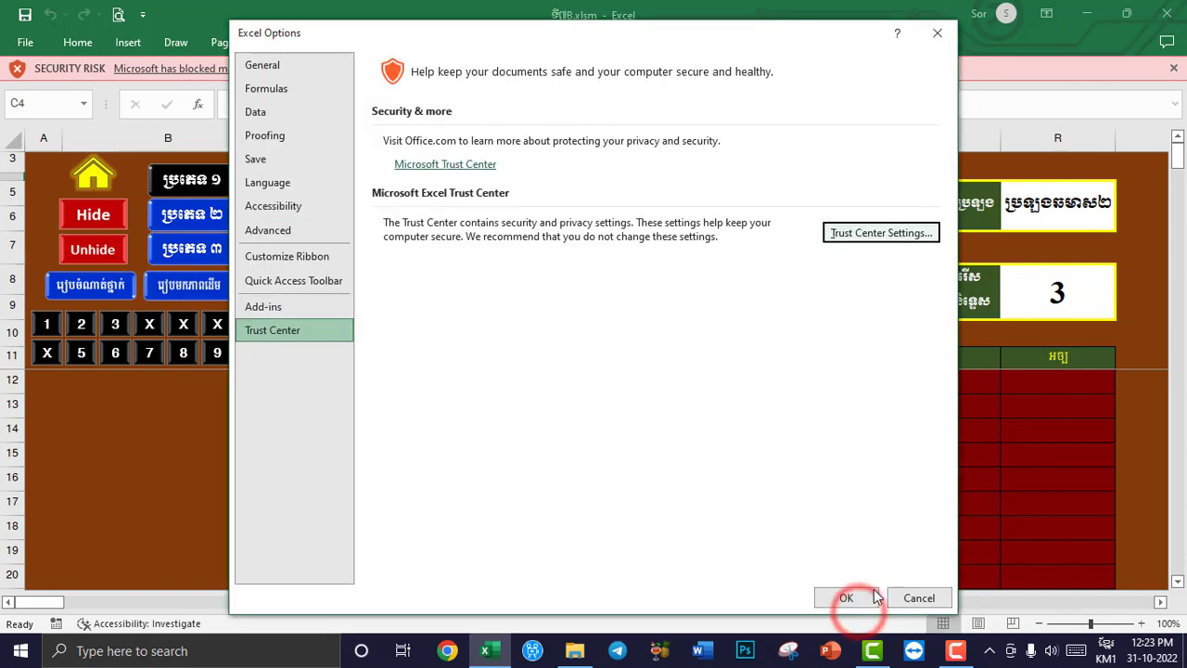
click(871, 597)
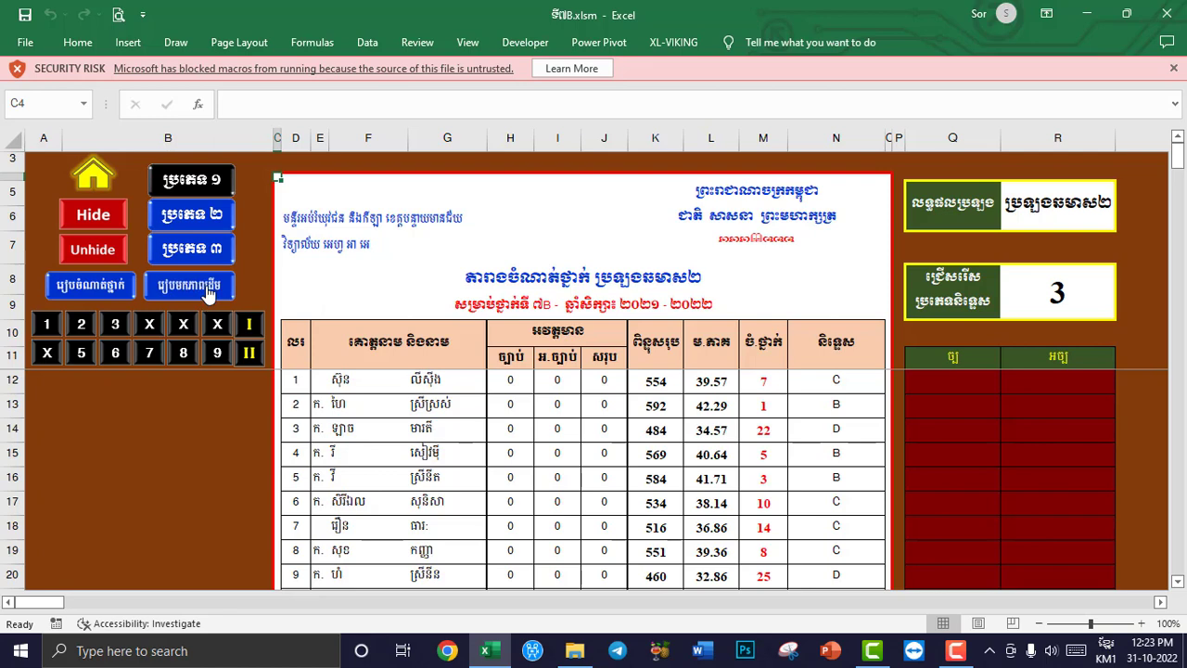
Step: From the main menu sheet, begin Save As and enter the file name AAAAA
click(107, 183)
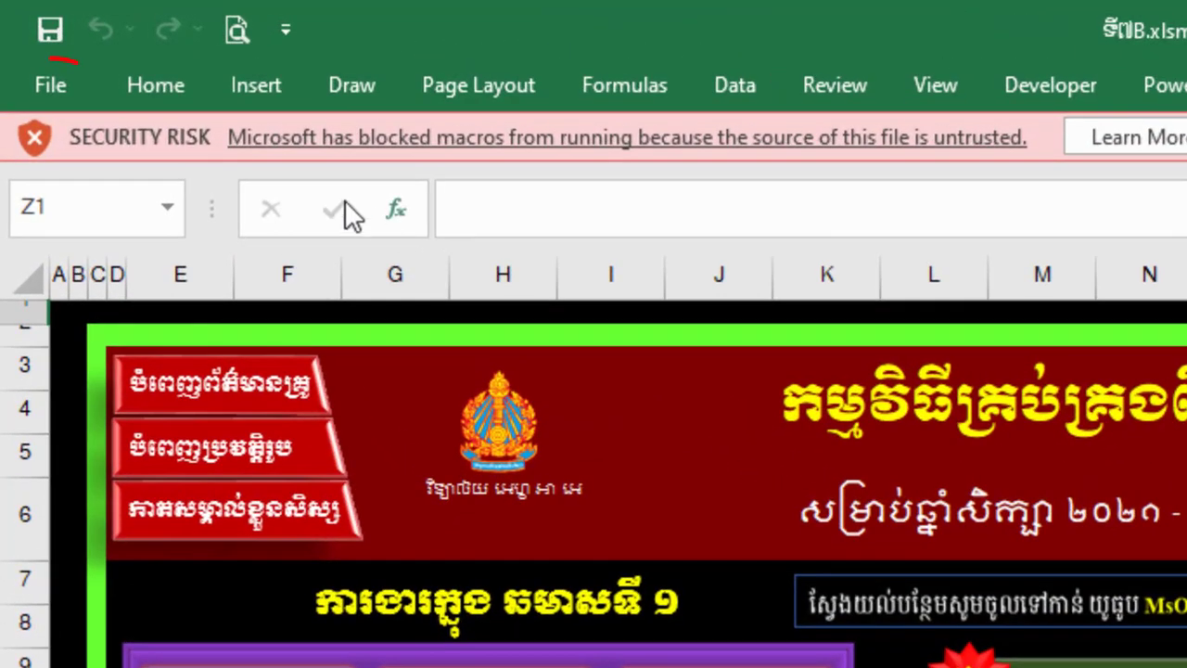
click(71, 92)
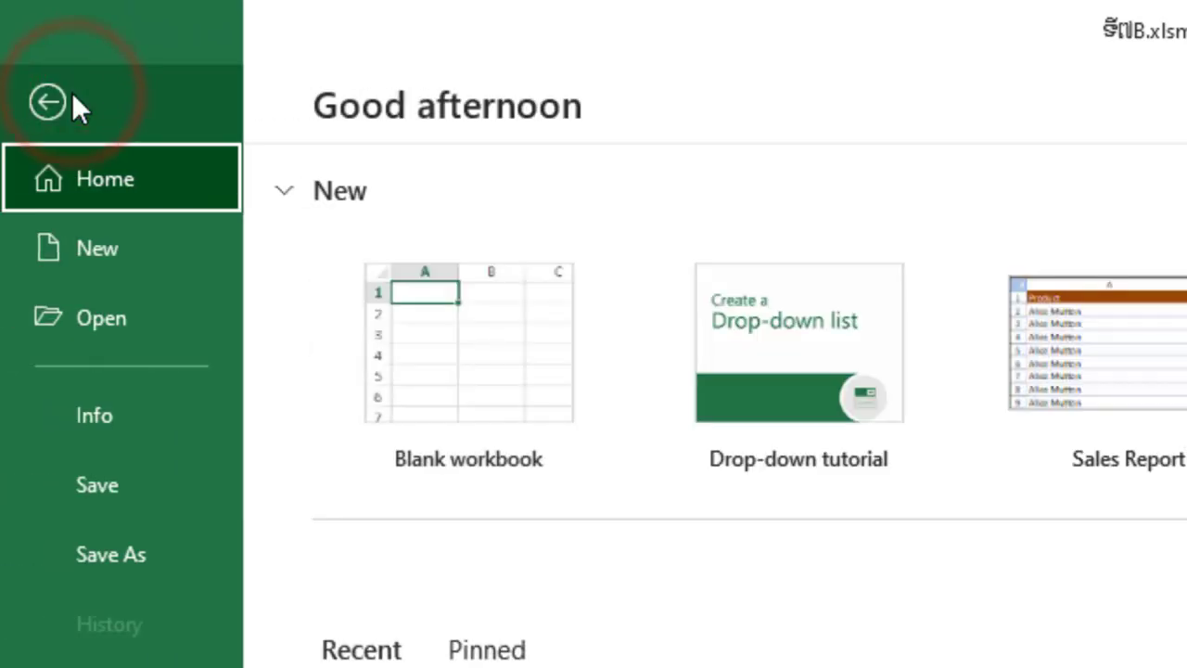
click(120, 555)
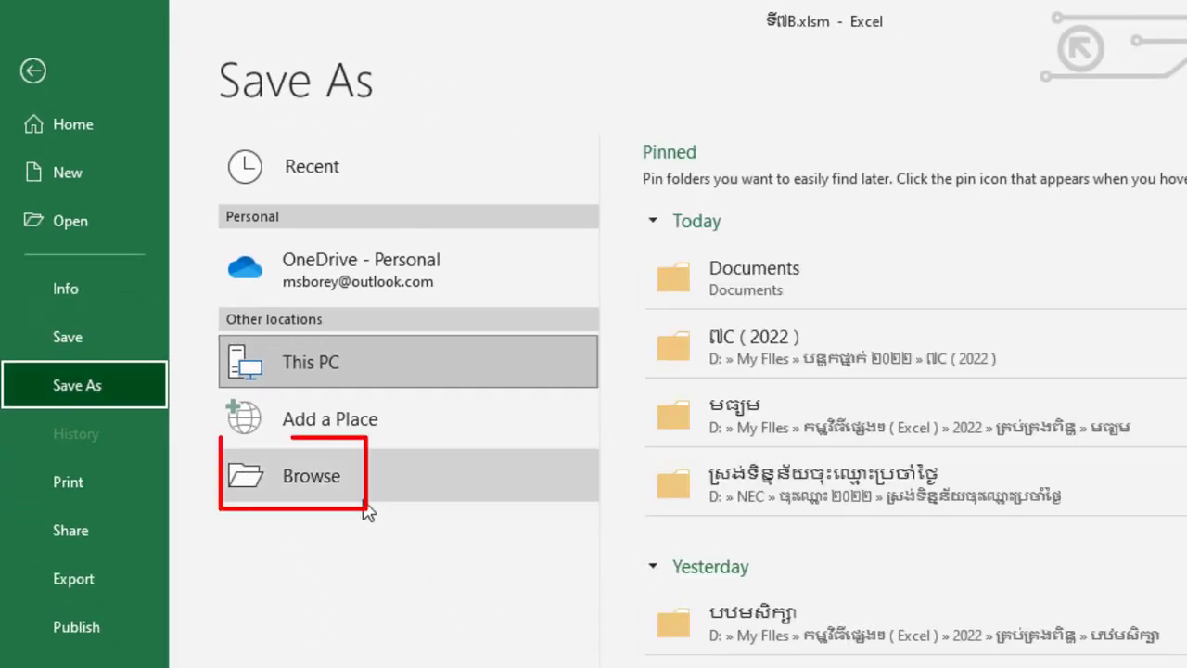
click(343, 484)
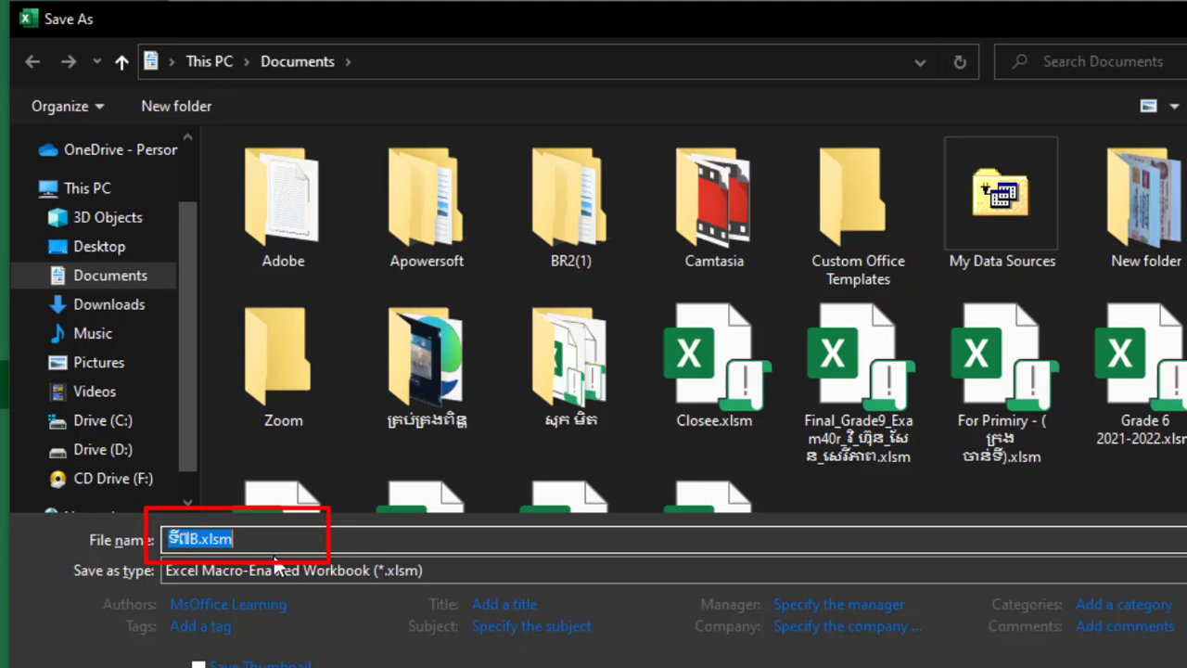
text(aa)
key(BackSpace)
key(BackSpace)
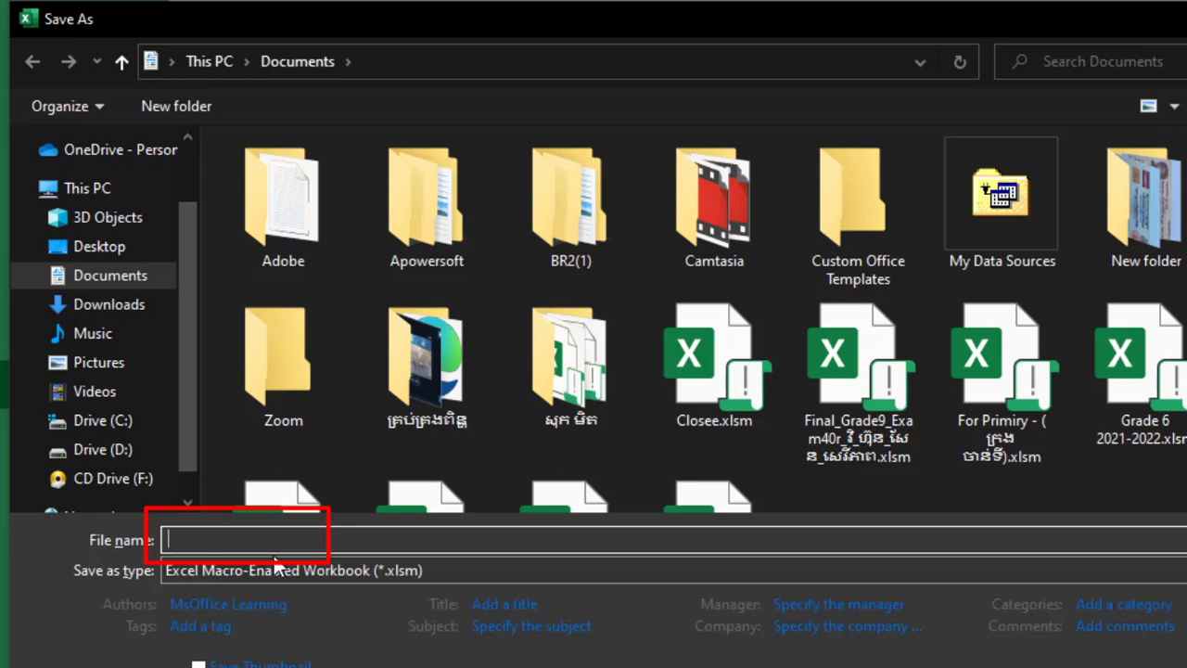
text(AAAAA)
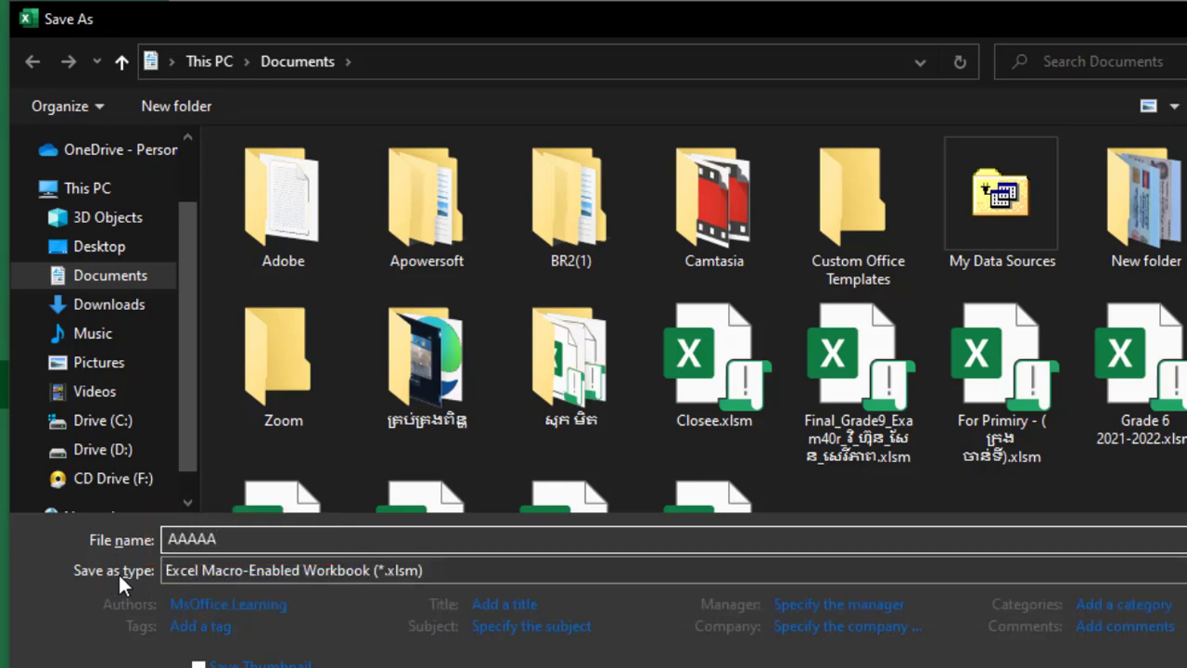
Step: Save it in Documents as an Excel Macro-Enabled Workbook, AAAAA.xlsm, and close Excel
click(232, 573)
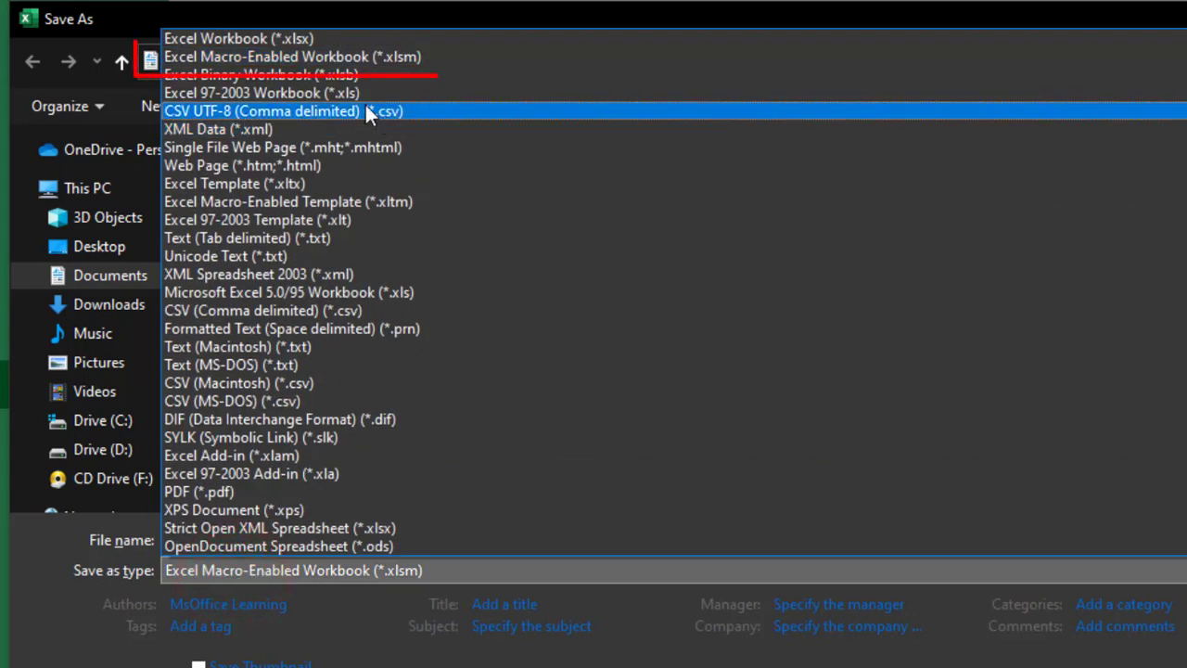
click(323, 59)
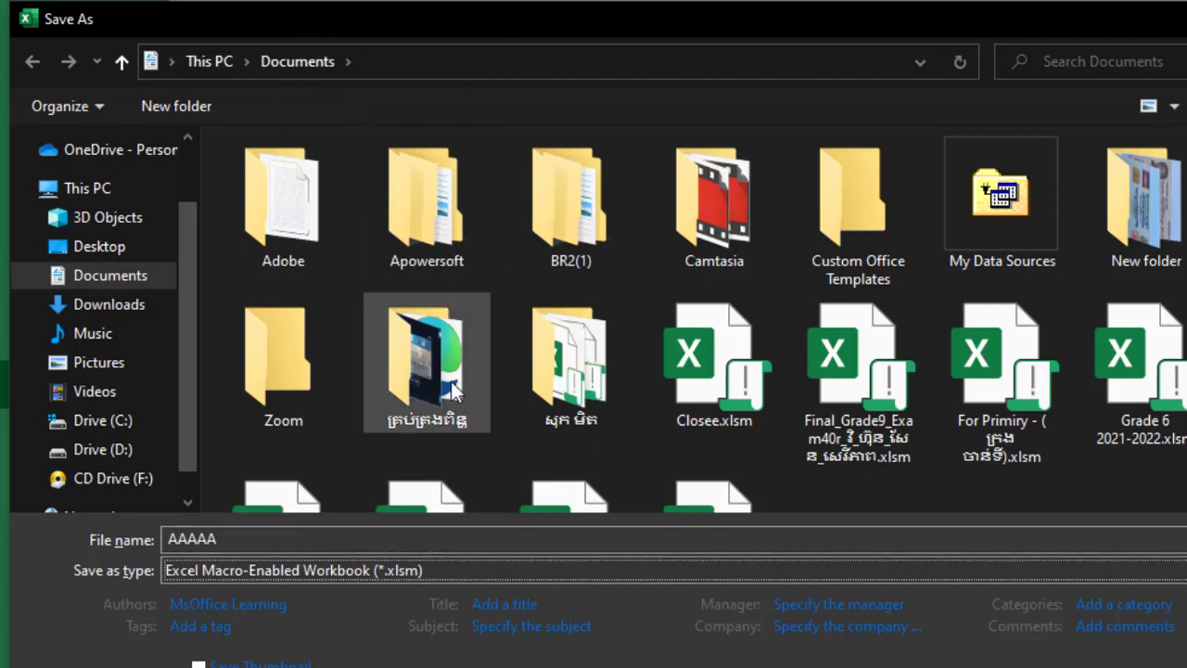
double_click(222, 540)
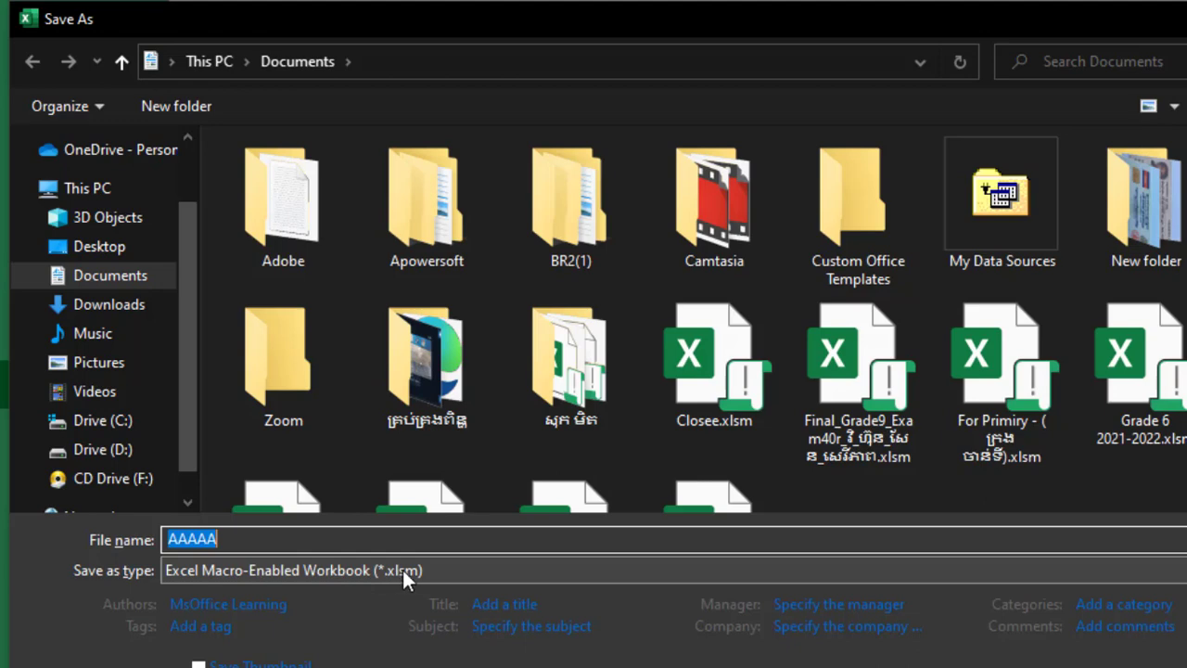
click(194, 374)
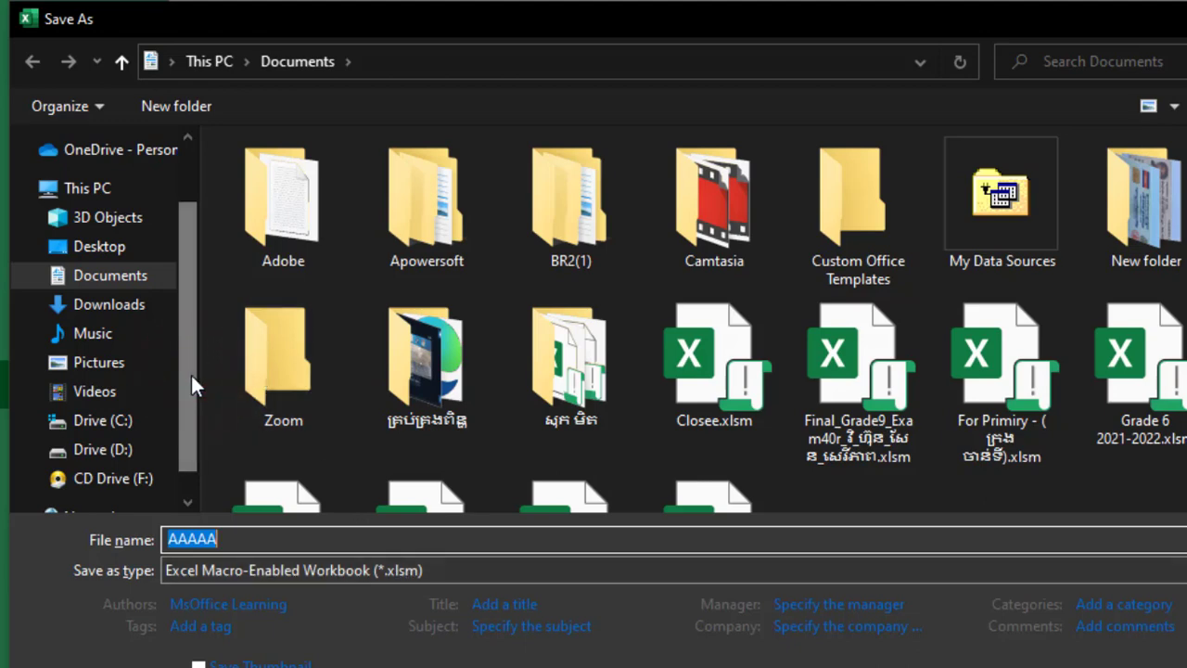
click(123, 287)
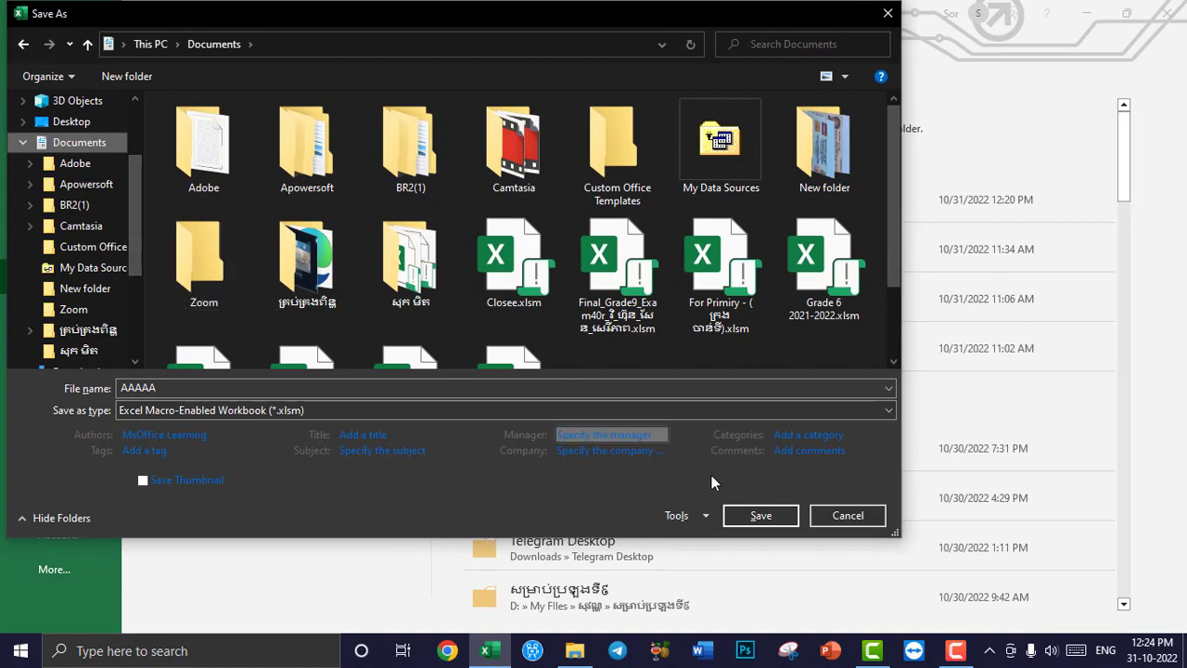
click(759, 516)
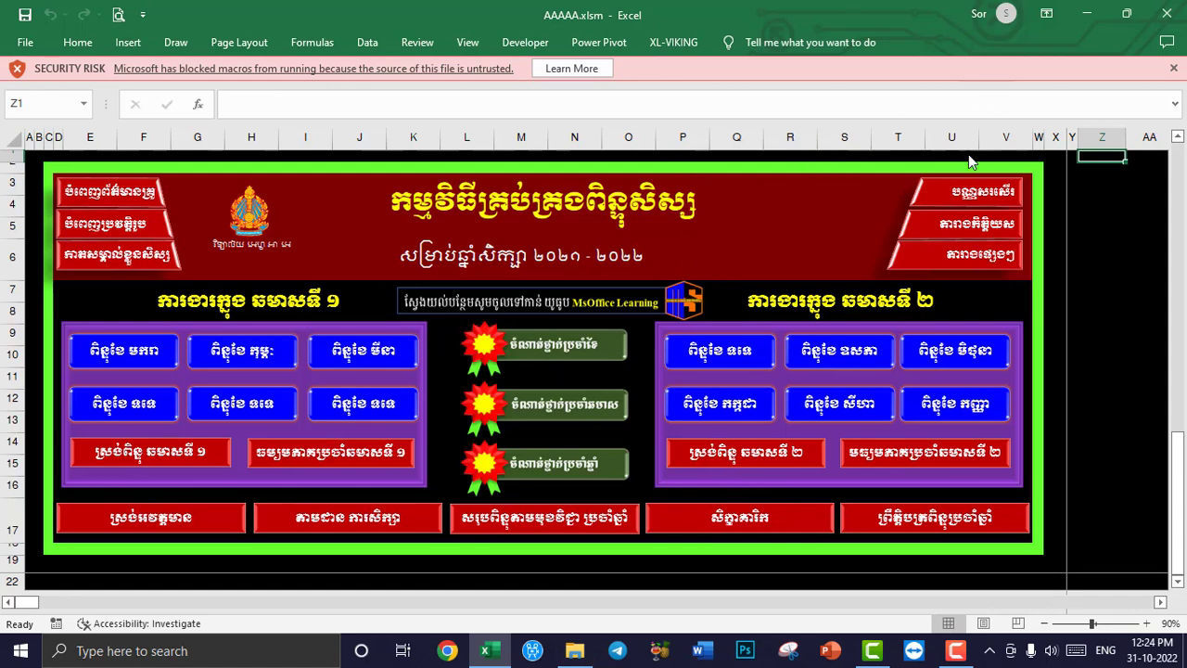
click(1166, 14)
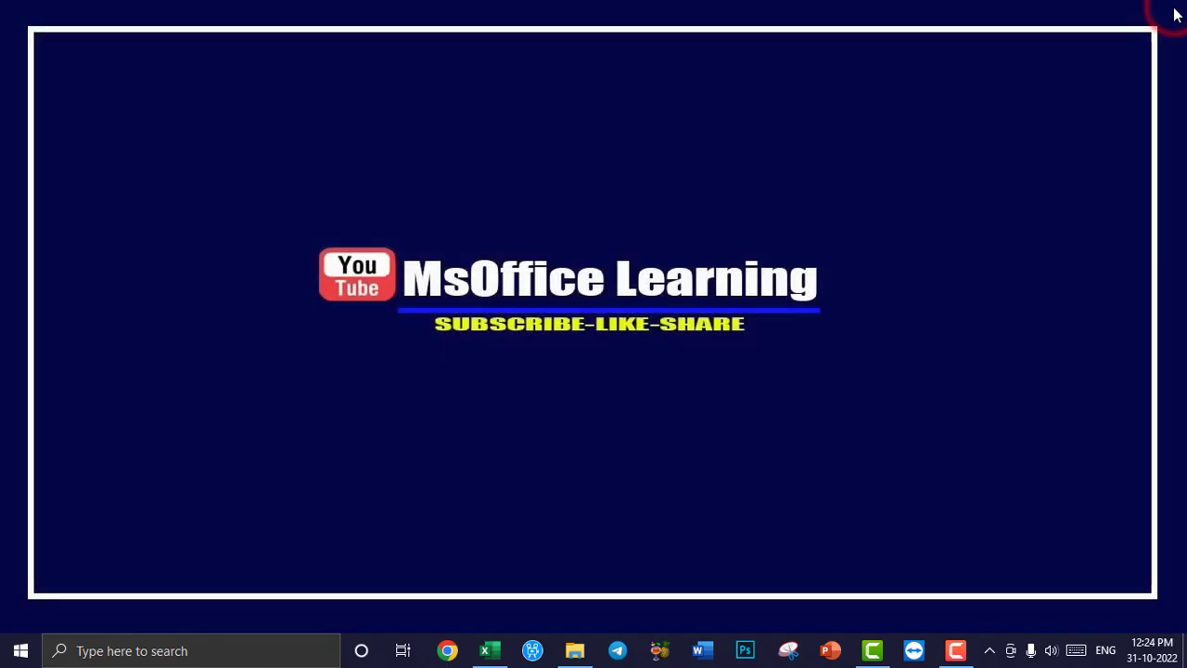
Step: Reopen AAAAA.xlsm in Excel from the Documents folder in File Explorer
click(575, 650)
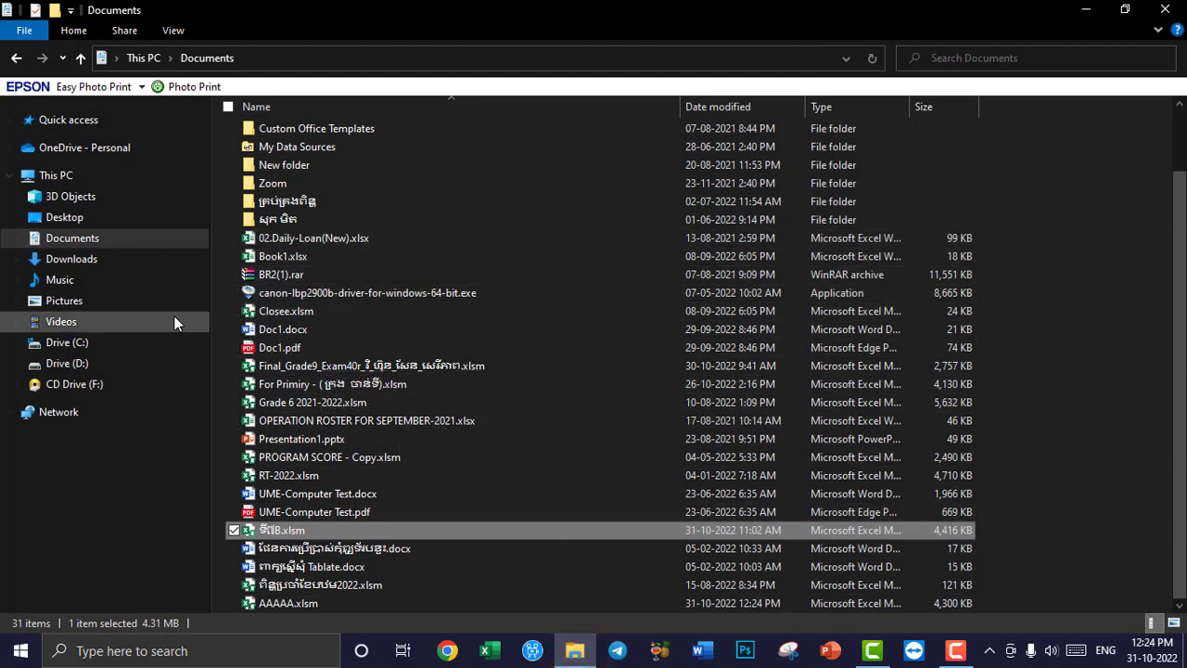
click(91, 238)
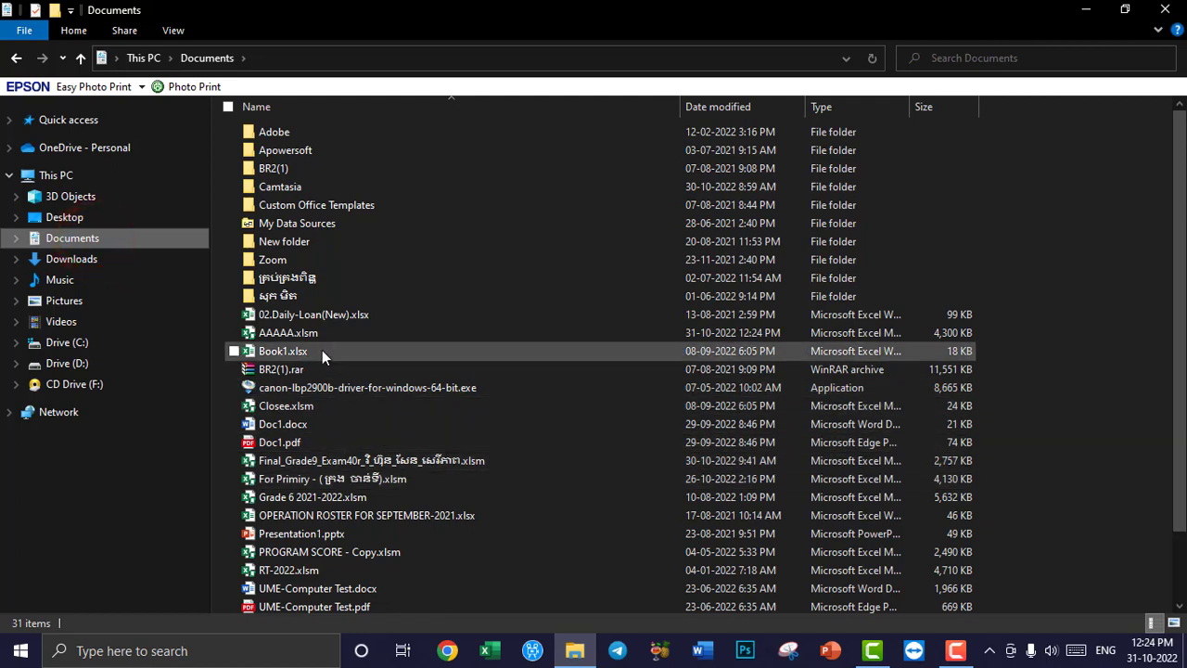
scroll(326, 408, down, 2)
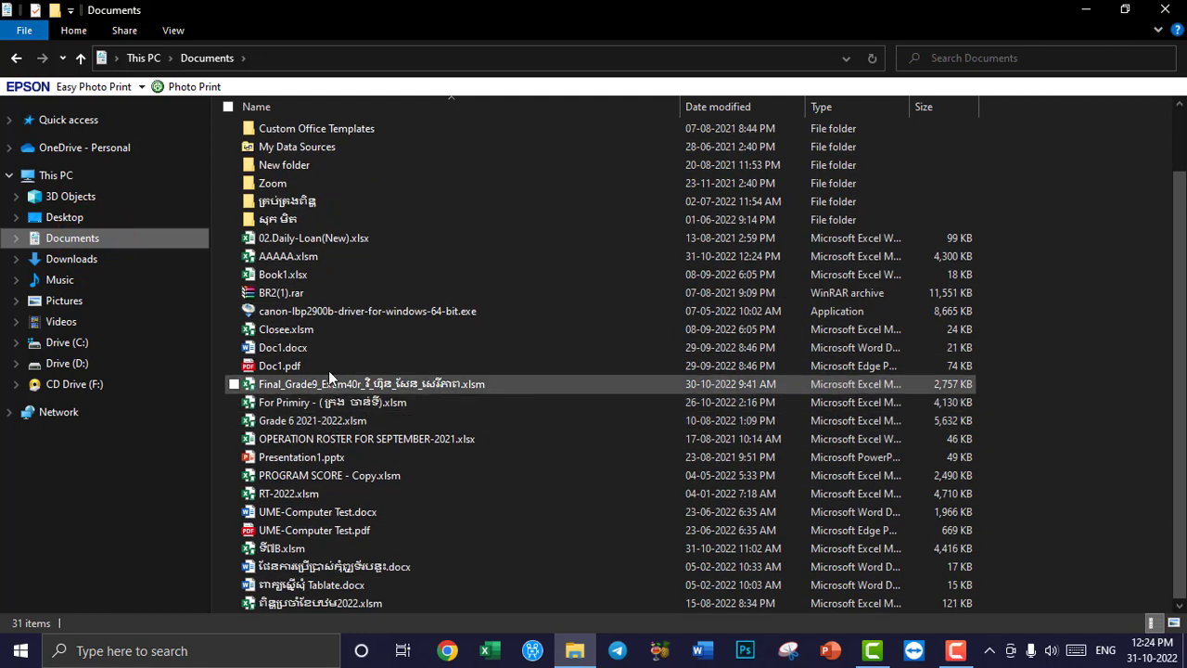
click(295, 260)
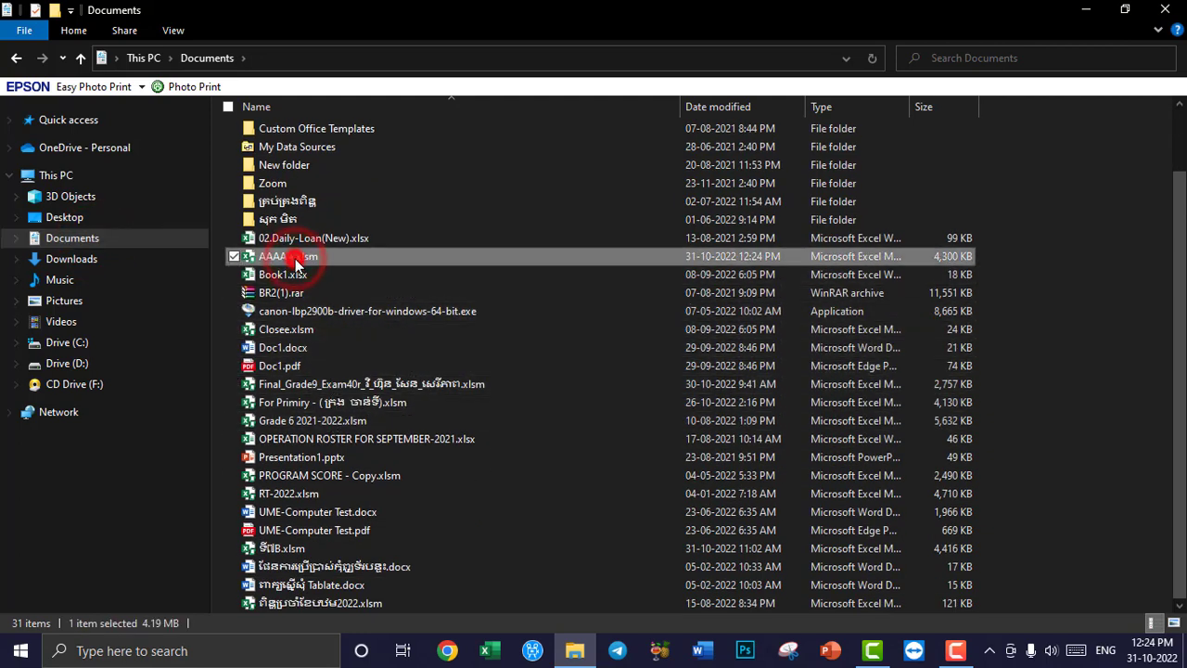
double_click(296, 264)
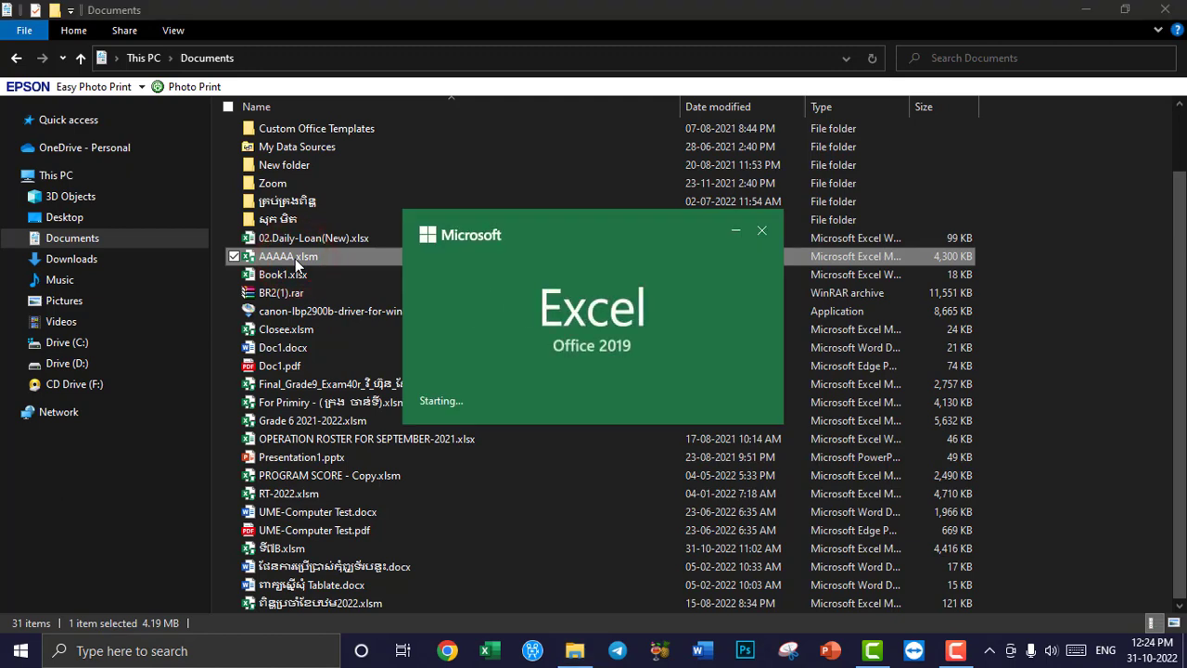
scroll(424, 272, down, 2)
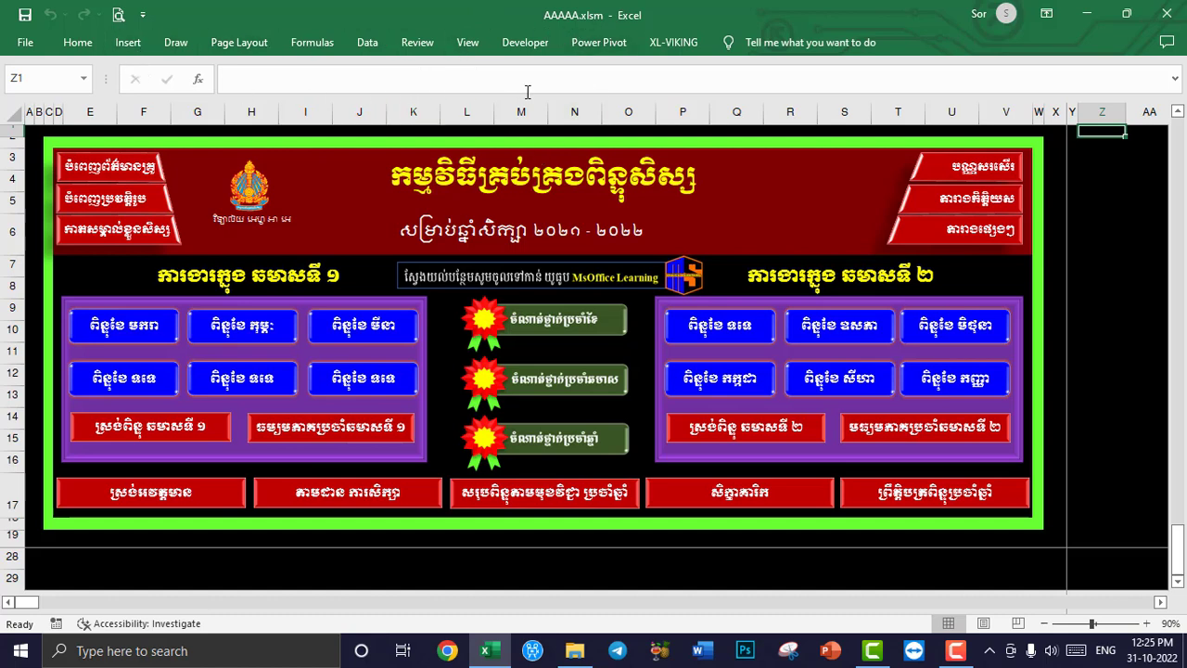
Step: Run the macro buttons to sort the exam and January monthly rankings by rank, then go home
click(566, 330)
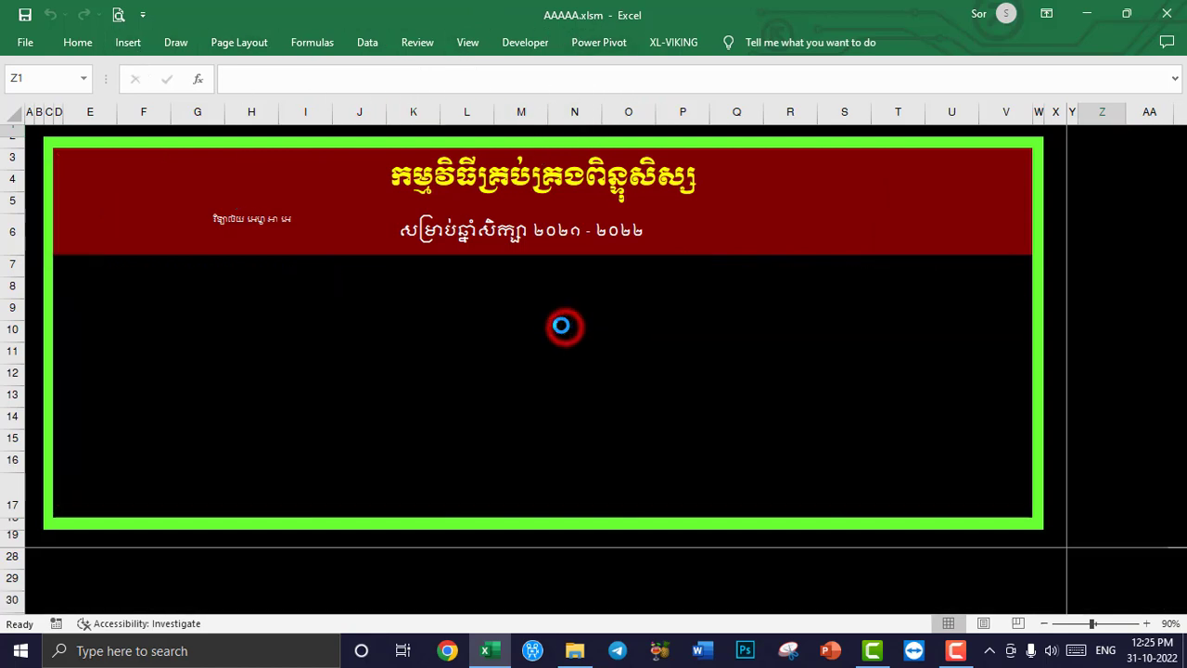
click(90, 259)
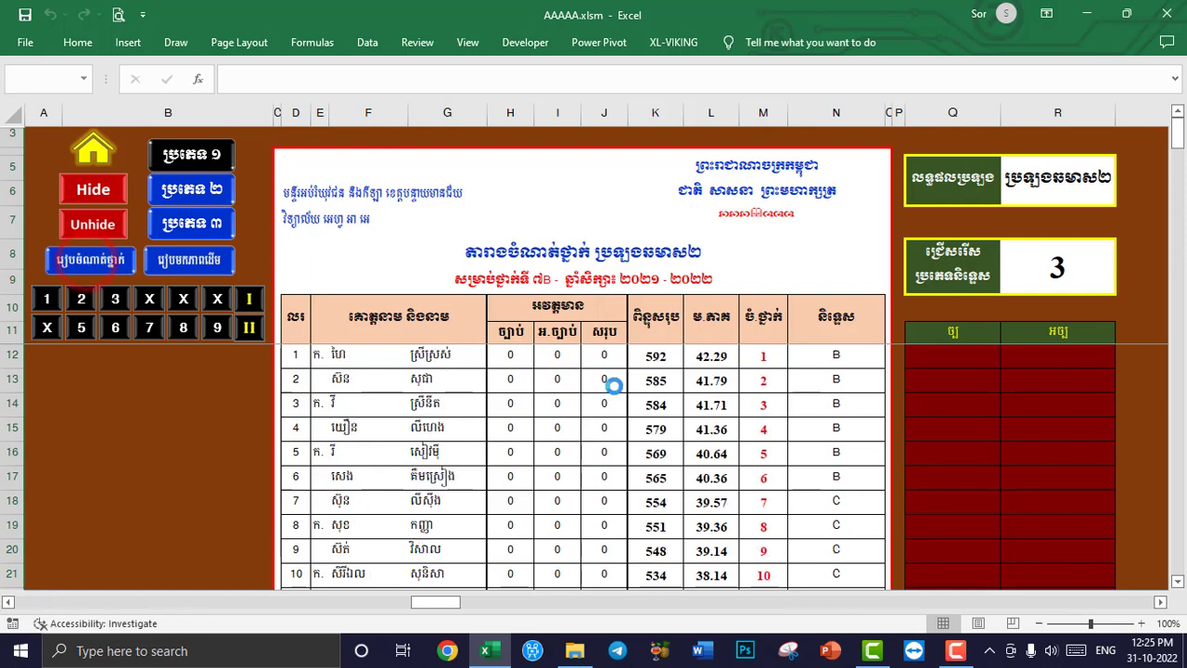
click(211, 198)
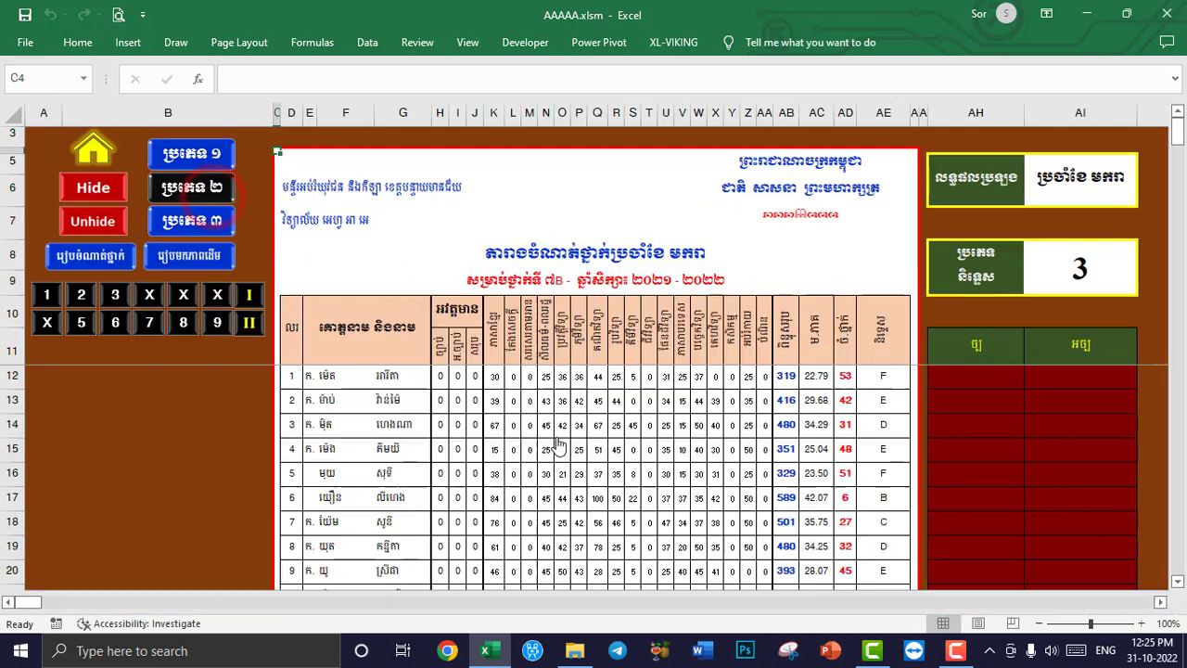
click(104, 258)
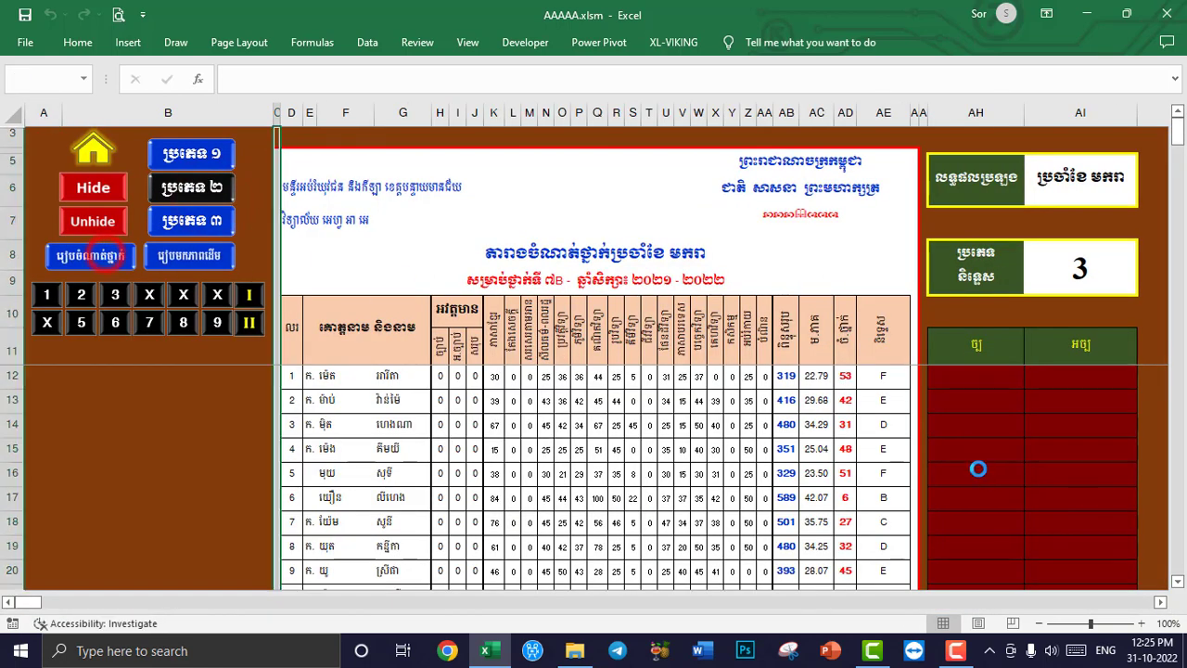
click(93, 148)
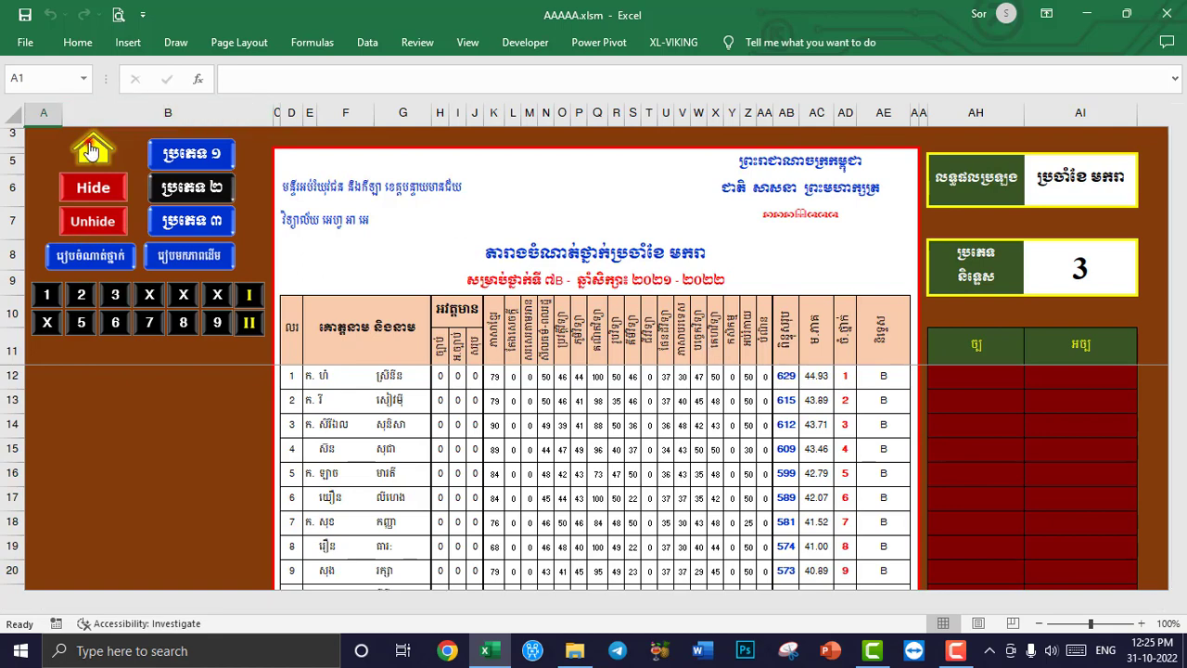